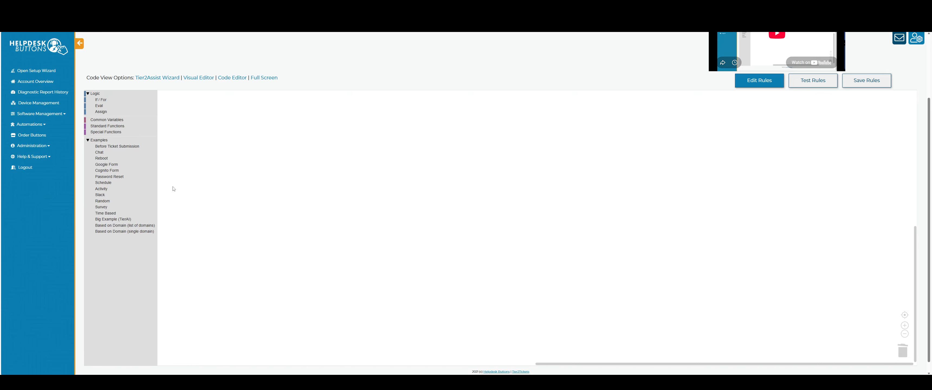
# Open the Tier2Assist Wizard and add an assist of the Restart computer type
pyautogui.click(161, 81)
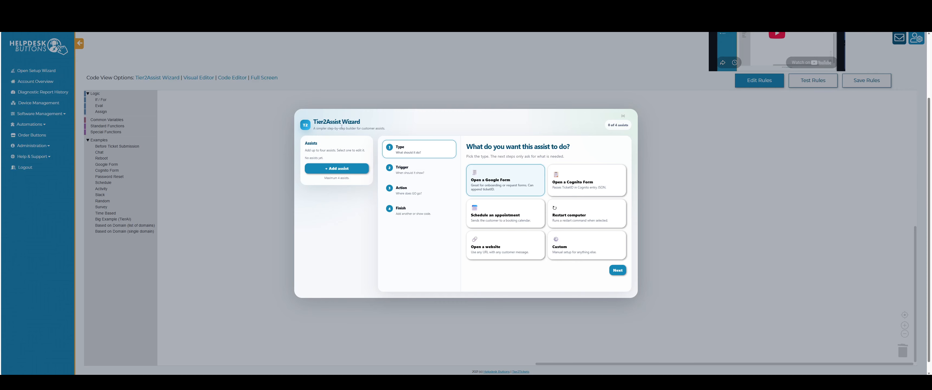
pyautogui.click(345, 172)
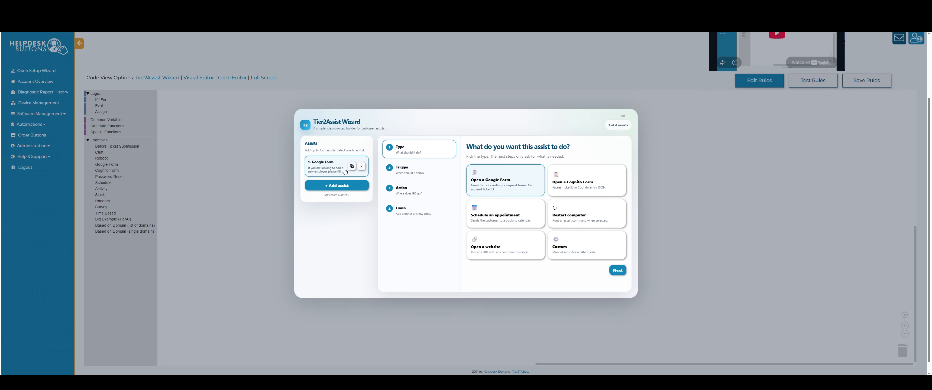
pyautogui.click(568, 219)
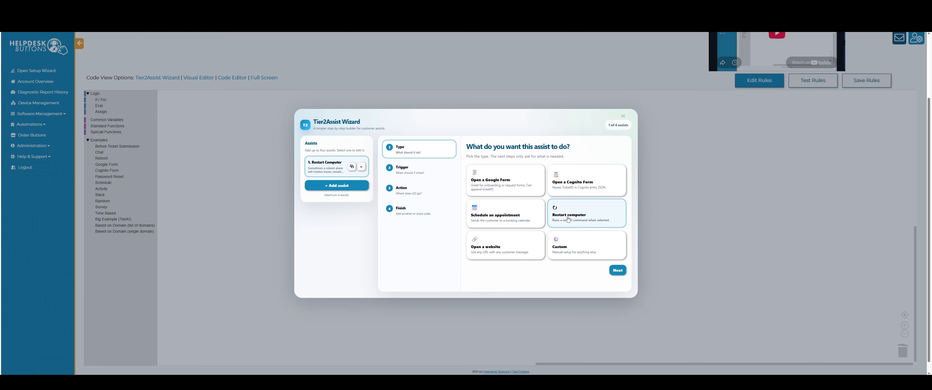
# Set the restart assist's issue-description trigger keywords to "slow, laggy, frozen, slow loading"
pyautogui.click(411, 175)
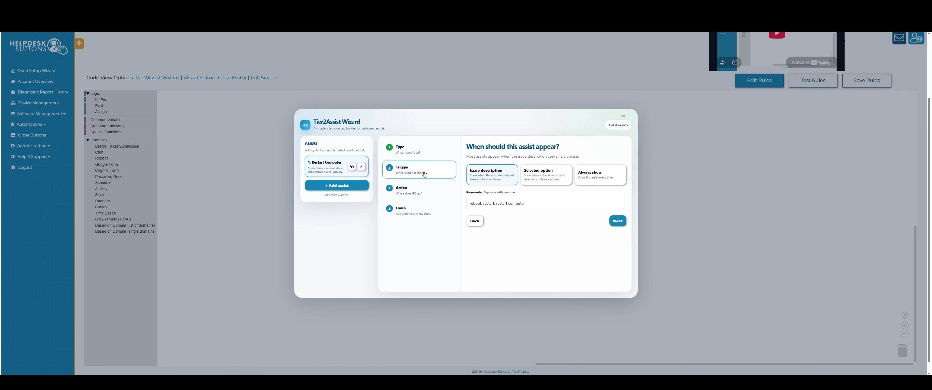
pyautogui.moveTo(526, 204); pyautogui.dragTo(441, 200)
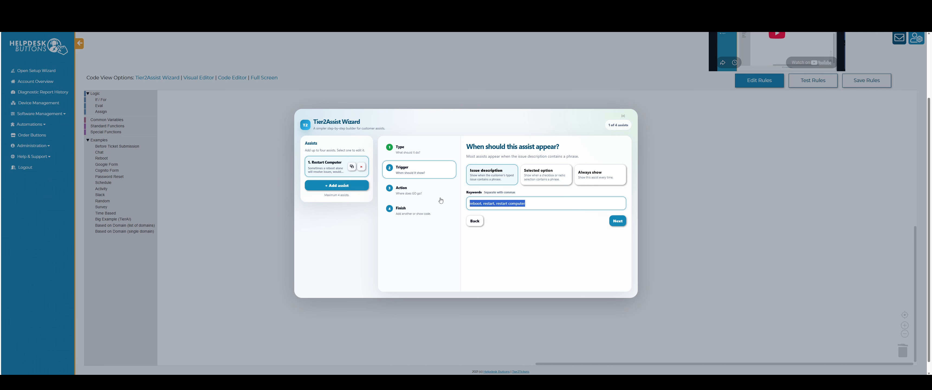
pyautogui.write('slow')
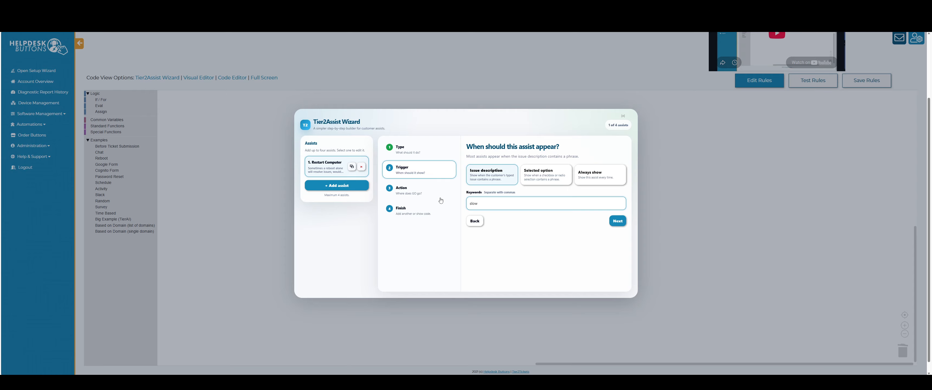
pyautogui.write(', laggy, frozem')
pyautogui.write(', slow loading')
pyautogui.click(618, 222)
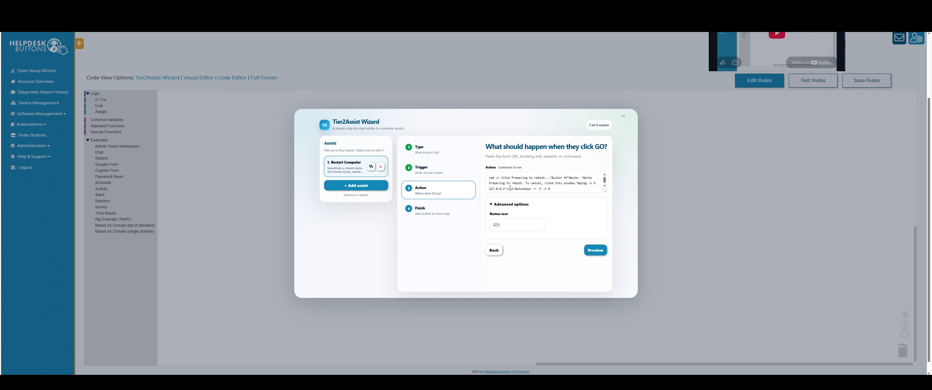
# Set the restart assist's button text to "RESTART!" and show the customer preview
pyautogui.moveTo(531, 225); pyautogui.dragTo(467, 222)
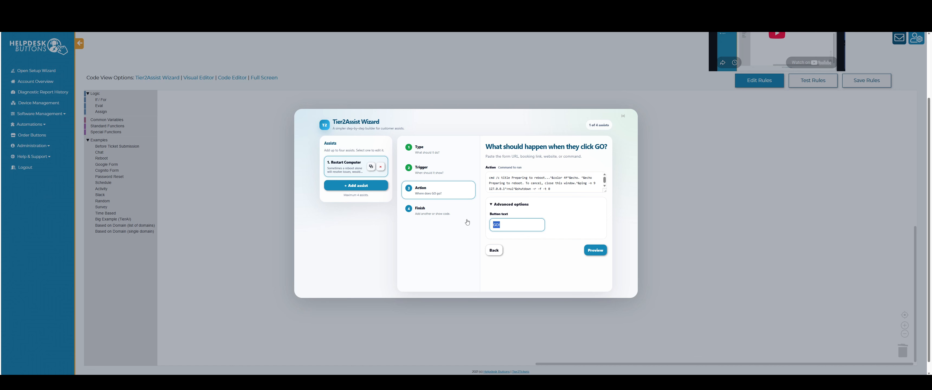
pyautogui.write('RESTART!')
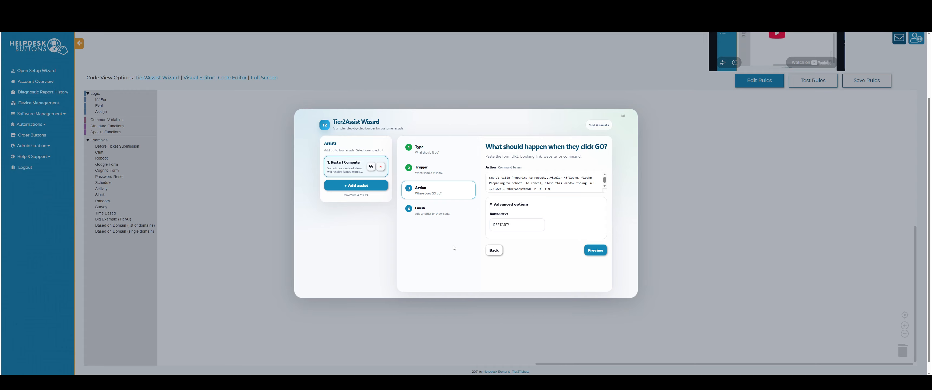
pyautogui.click(451, 214)
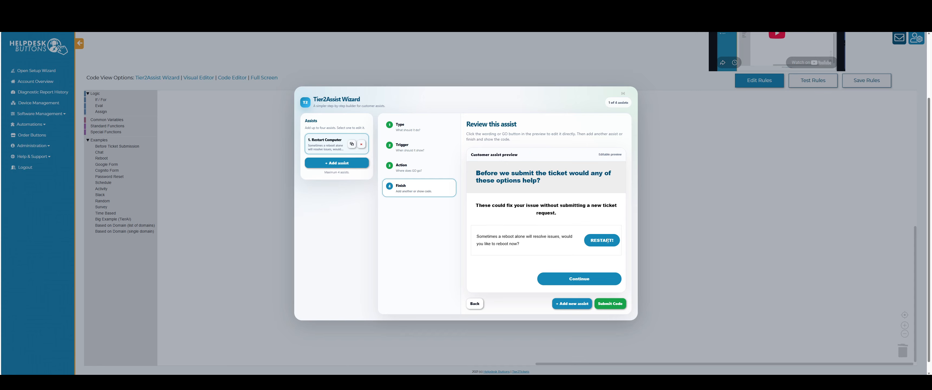
# Submit the code for the restart assist and confirm the changes
pyautogui.click(611, 304)
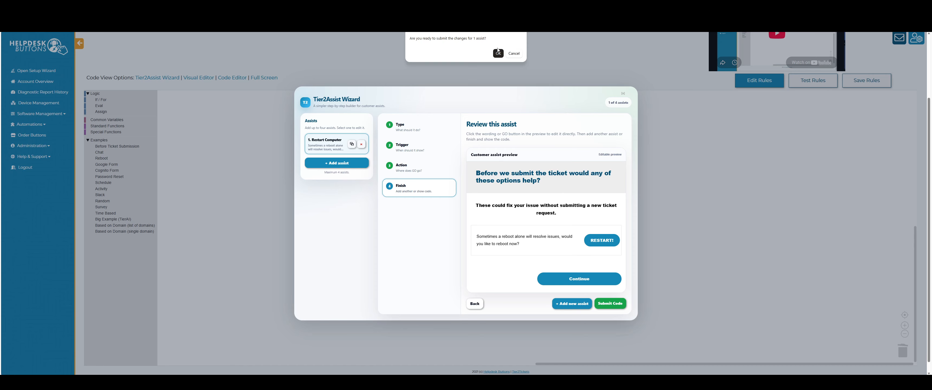
pyautogui.click(498, 54)
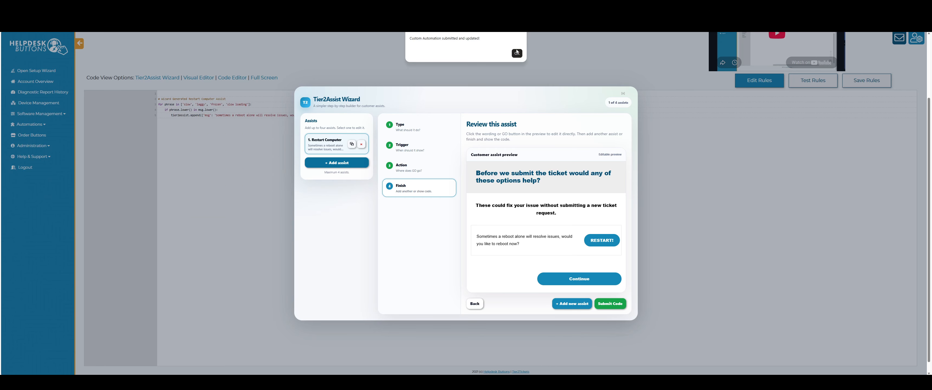
pyautogui.click(517, 52)
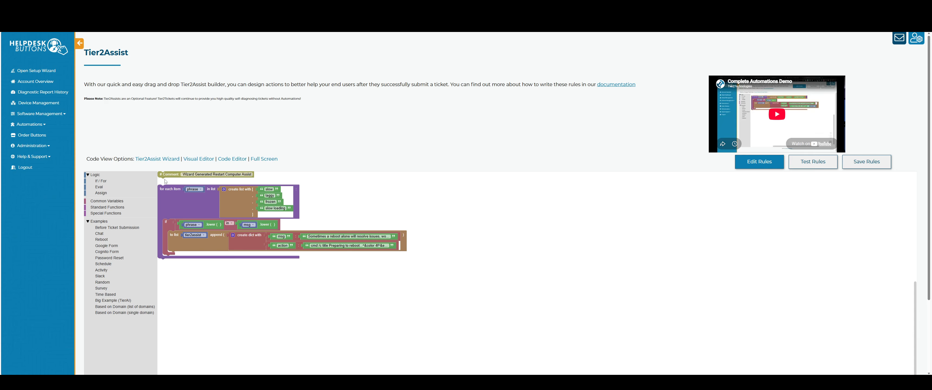
# Start the wizard again with a Google Form assist and add a second assist of the Schedule an appointment type
pyautogui.click(166, 160)
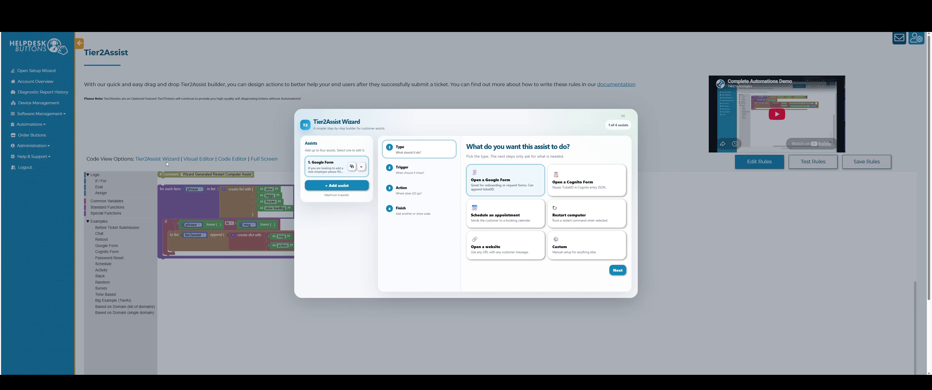
pyautogui.click(335, 186)
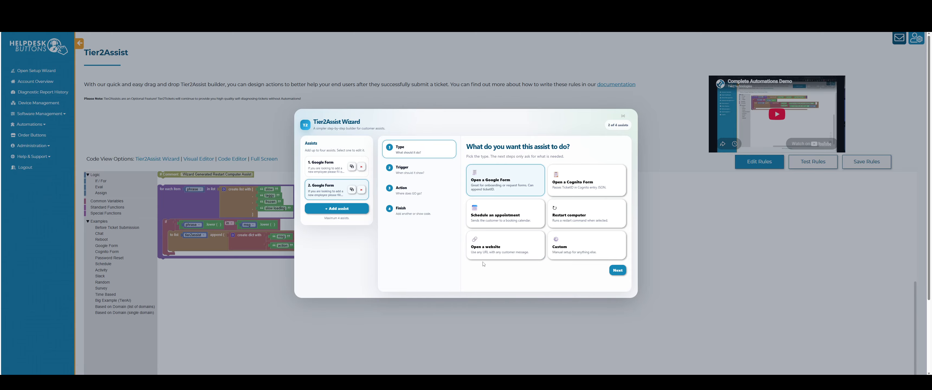
pyautogui.click(500, 215)
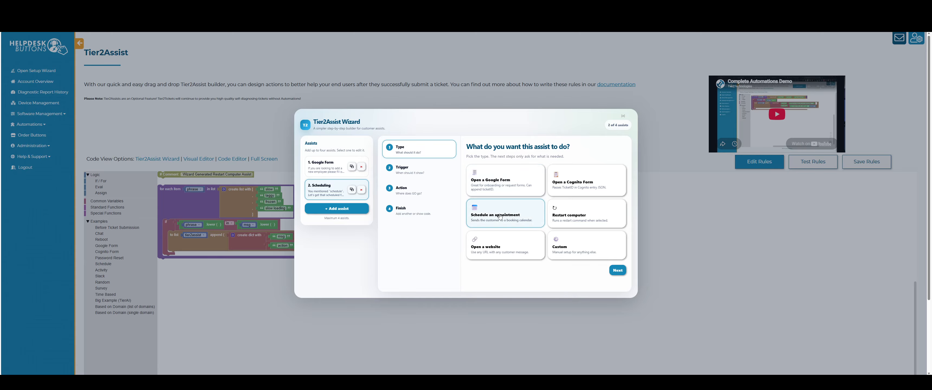
# Review the scheduling assist's trigger, booking URL and customer preview, and go back to the Google Form assist
pyautogui.click(617, 271)
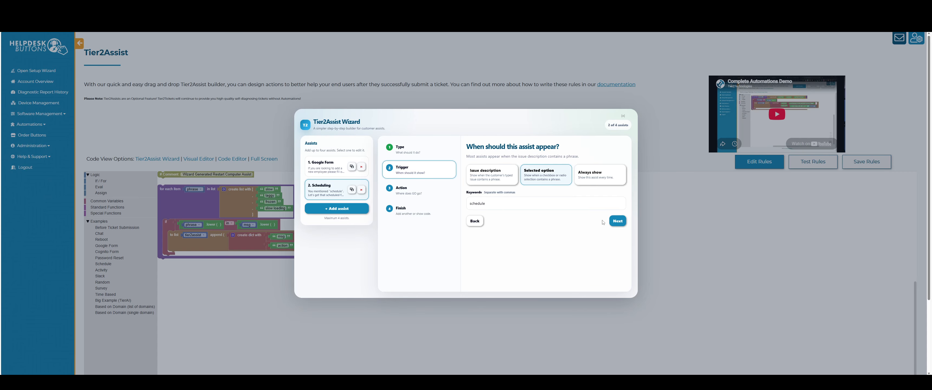
pyautogui.click(618, 222)
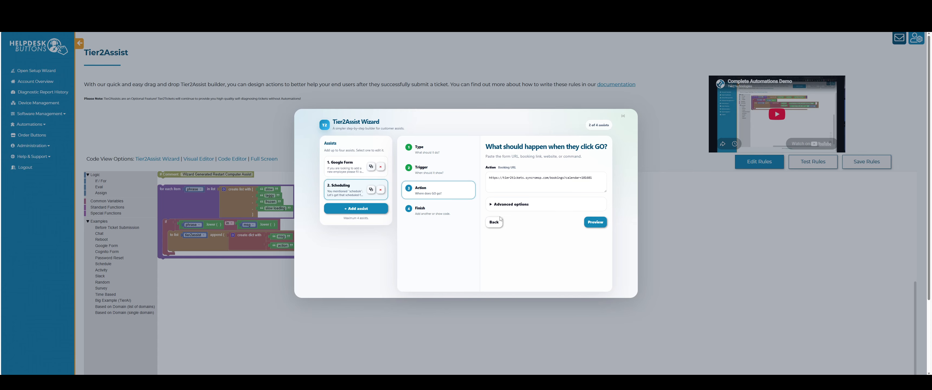
pyautogui.click(452, 214)
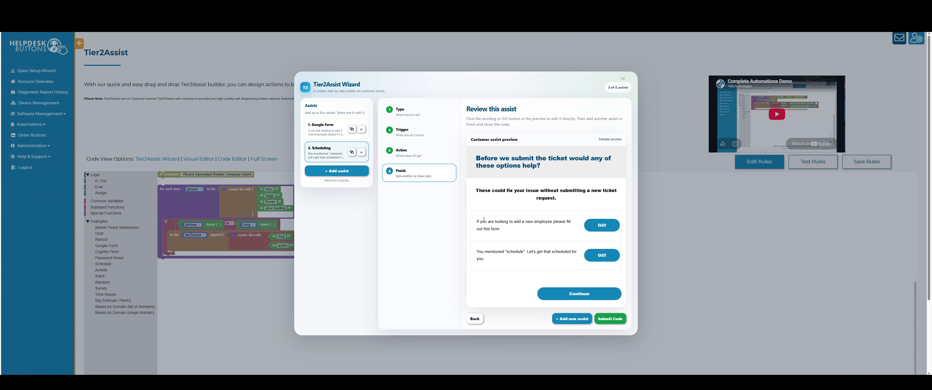
pyautogui.click(479, 224)
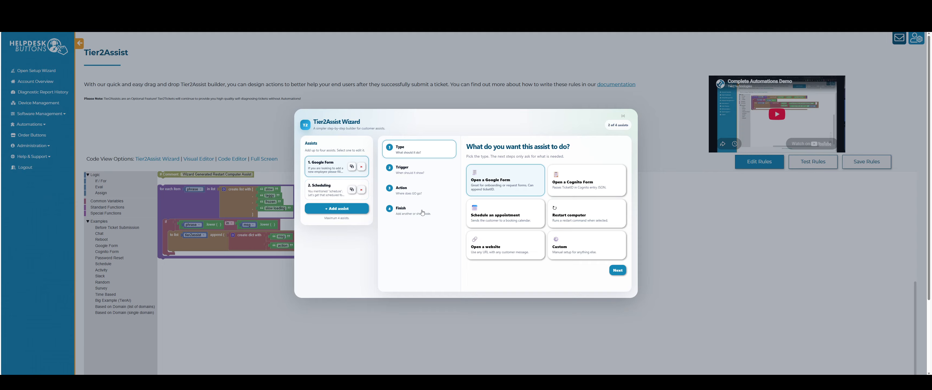
# Add a third assist of the Restart computer type and set its trigger to Always show
pyautogui.click(360, 207)
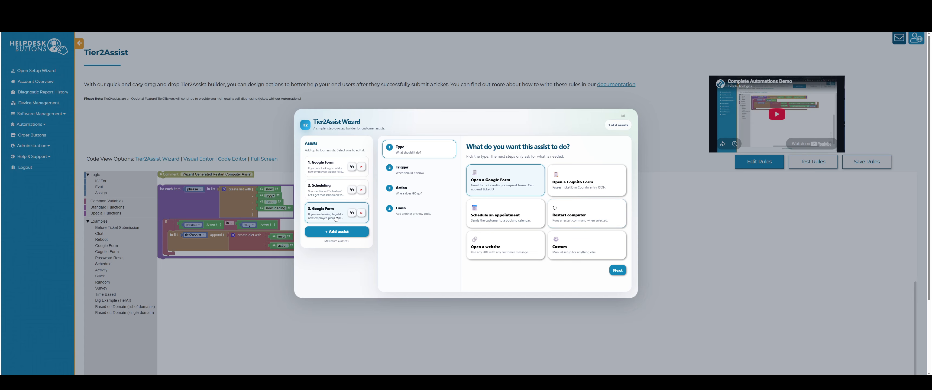
pyautogui.click(571, 218)
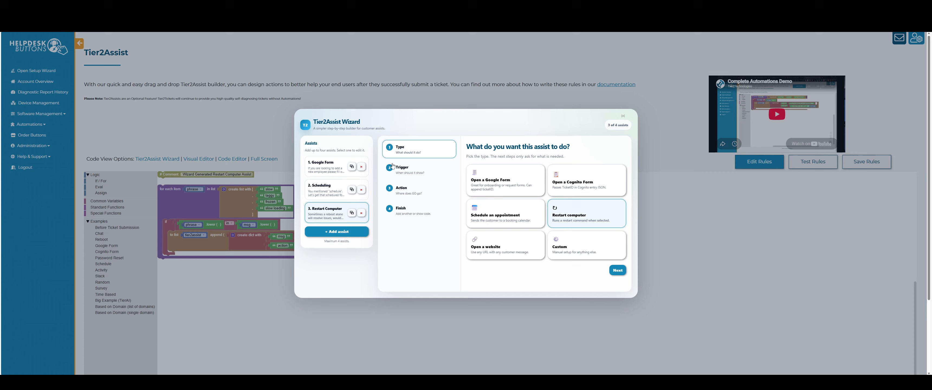
pyautogui.click(410, 169)
pyautogui.click(597, 175)
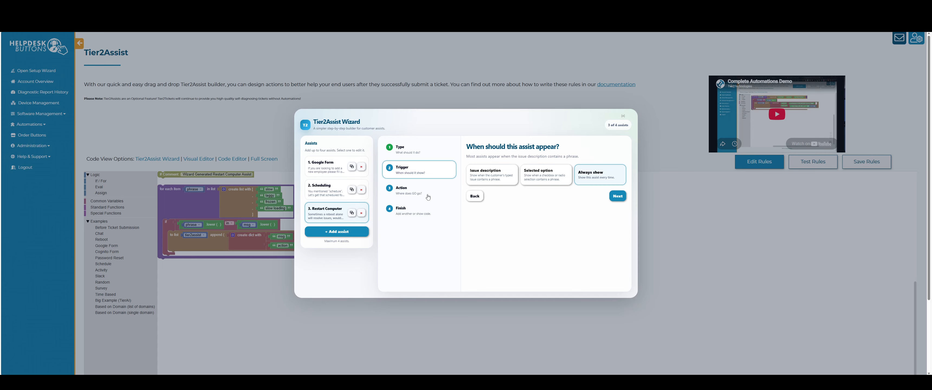
# Check the third assist's restart command and button text, and submit the code for all three assists
pyautogui.click(408, 197)
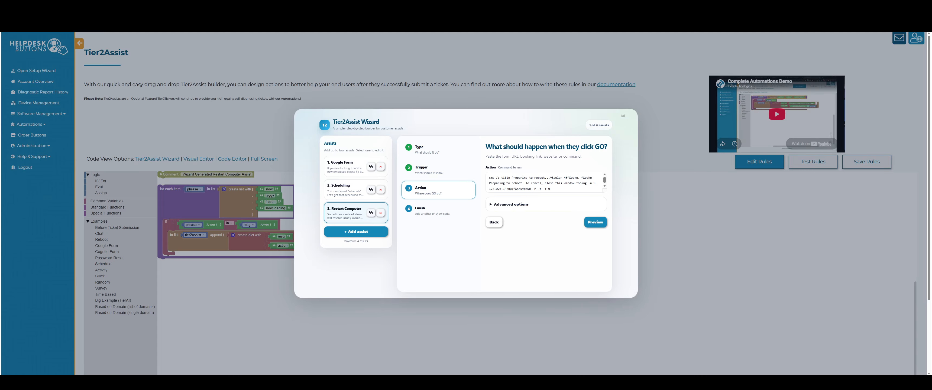
pyautogui.click(513, 207)
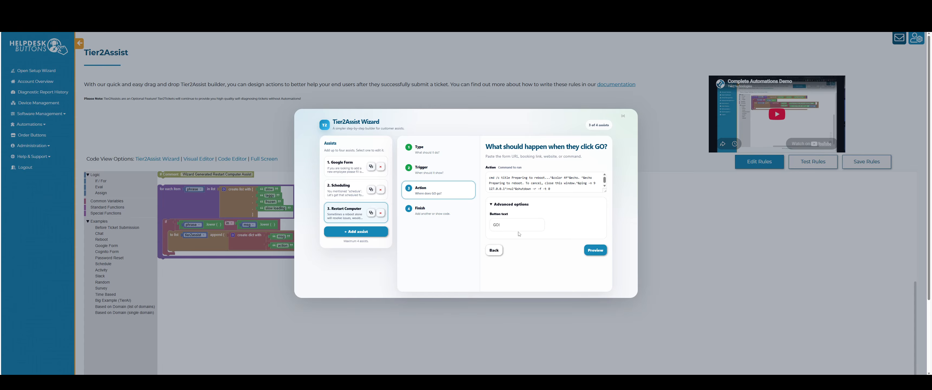
pyautogui.click(423, 219)
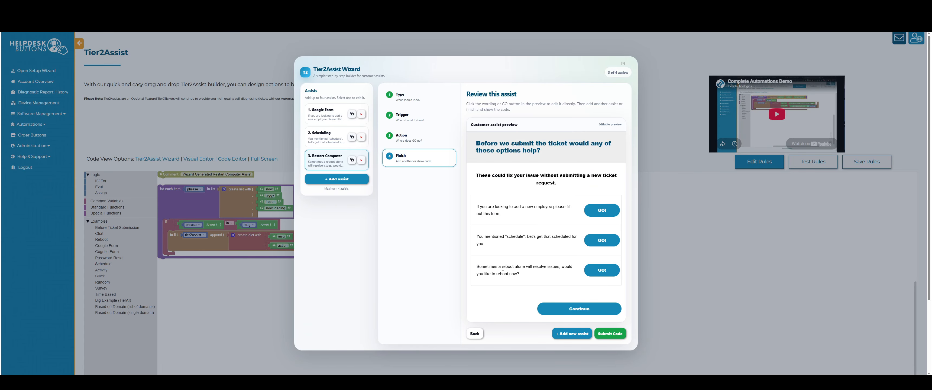
pyautogui.click(609, 337)
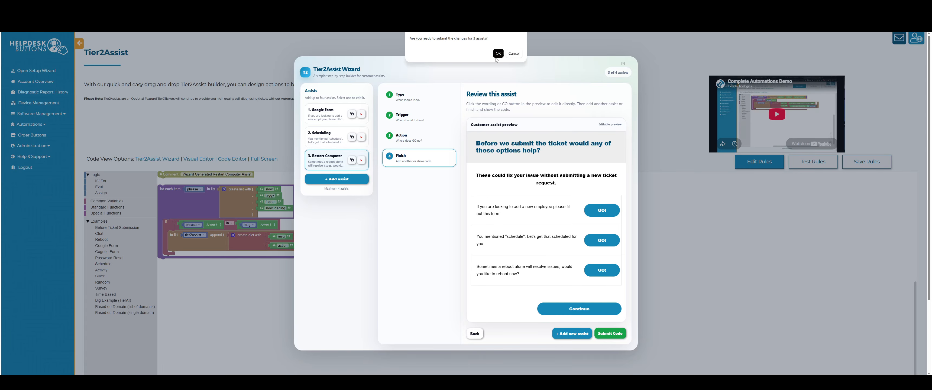
pyautogui.click(496, 53)
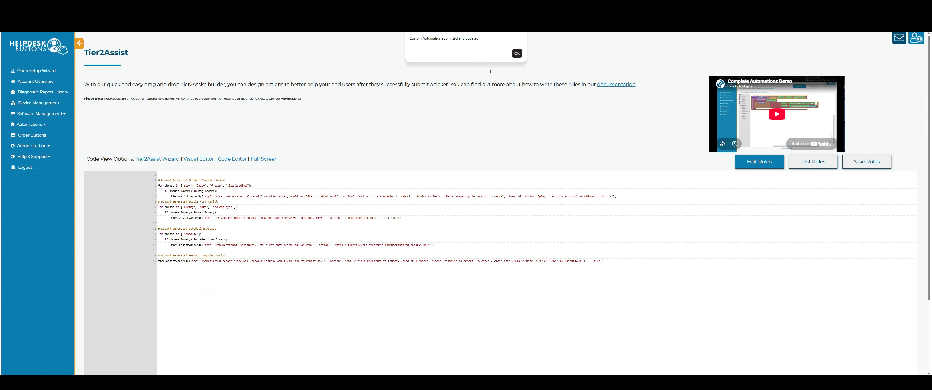
pyautogui.click(516, 53)
# Examine the wizard-generated rule blocks in the Visual Editor
pyautogui.click(202, 160)
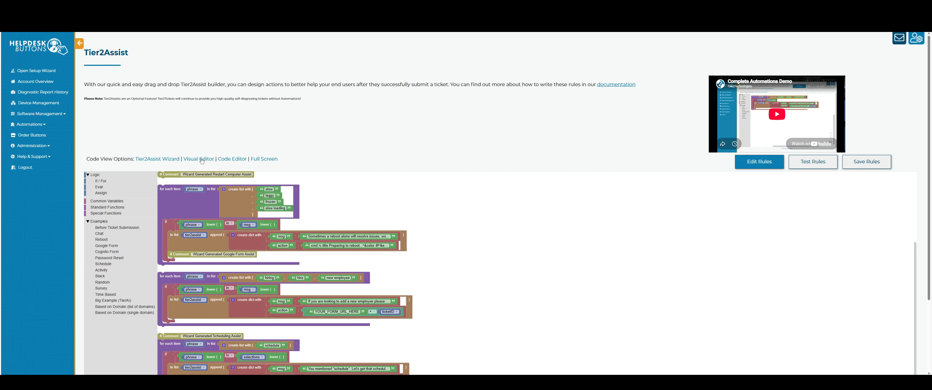
pyautogui.scroll(-3, 390, 165)
pyautogui.scroll(-1, 464, 194)
pyautogui.scroll(-1, 814, 281)
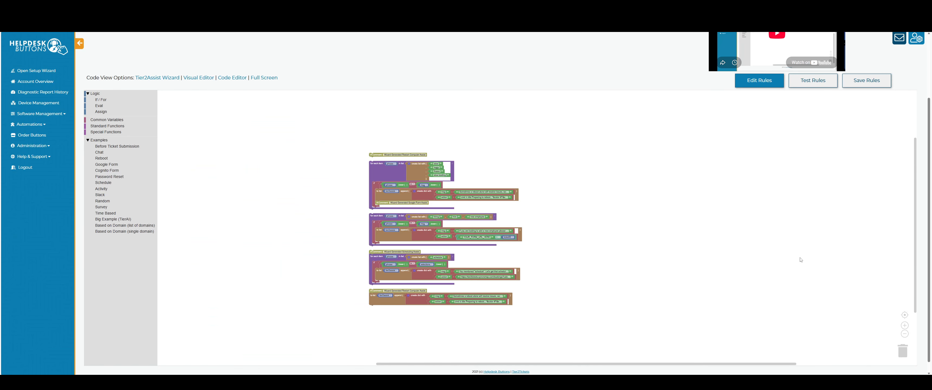
pyautogui.scroll(4, 800, 254)
# Save the Tier2Assist rules and view the whole set of saved blocks
pyautogui.click(863, 80)
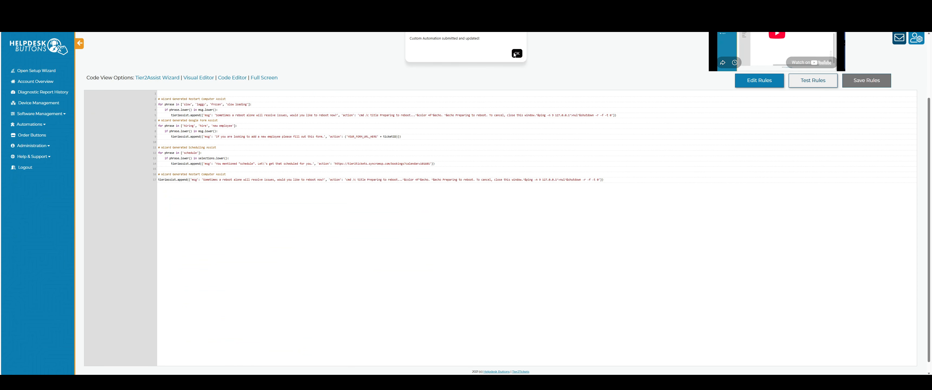
pyautogui.click(517, 54)
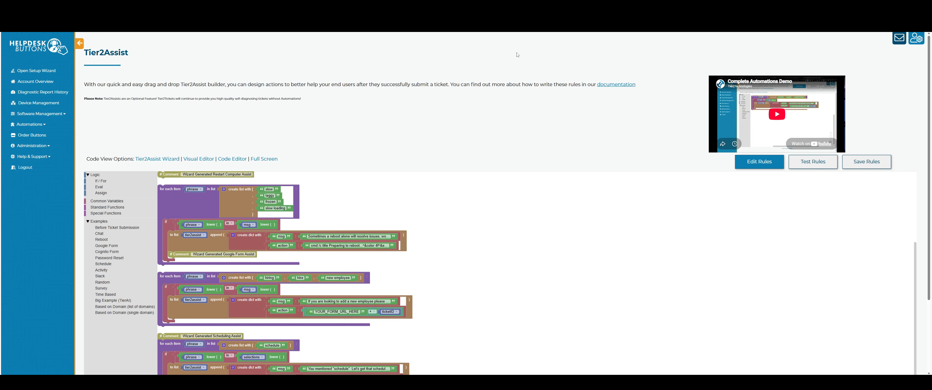
pyautogui.scroll(-2, 625, 234)
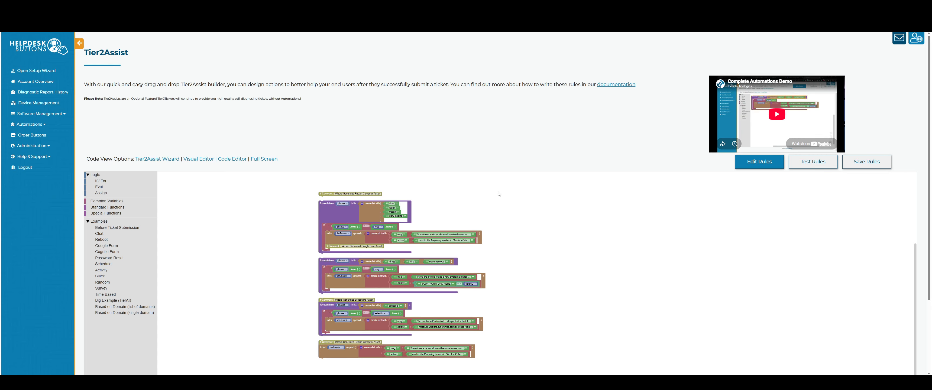